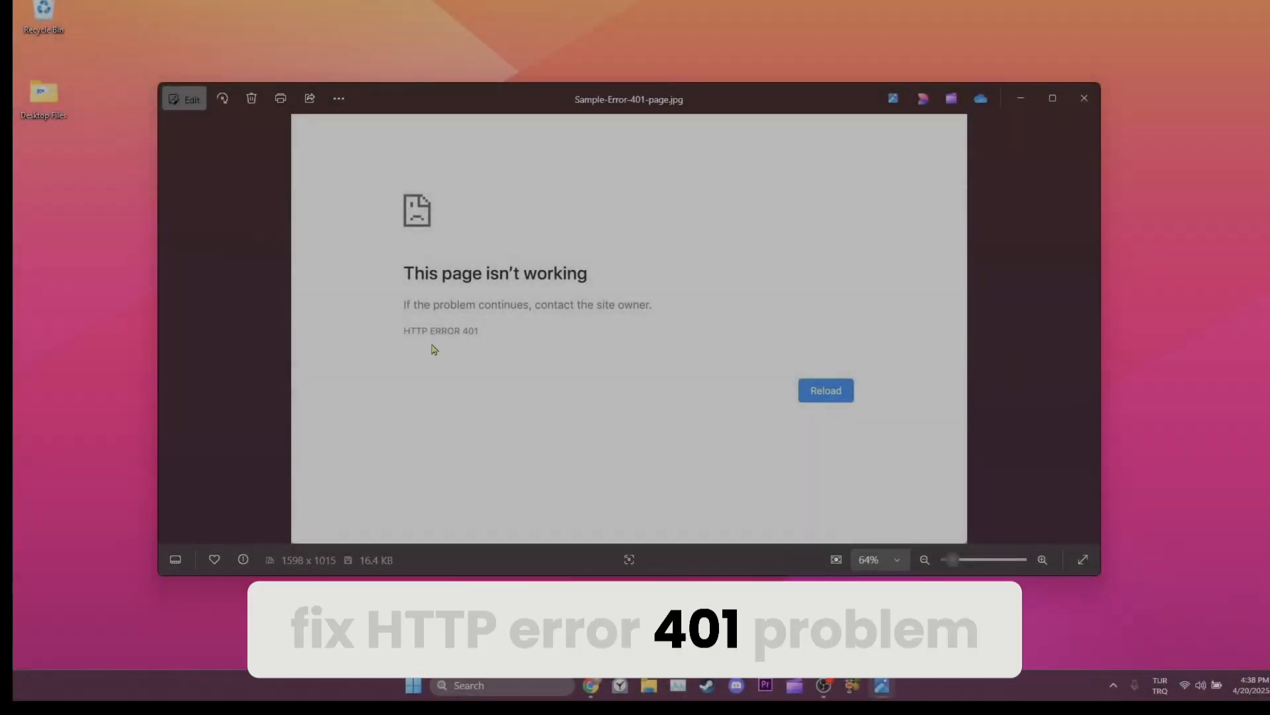
- Close the HTTP 401 error screenshot in Photos to reveal the desktop
{"action": "left_click", "coordinate": [1083, 99]}
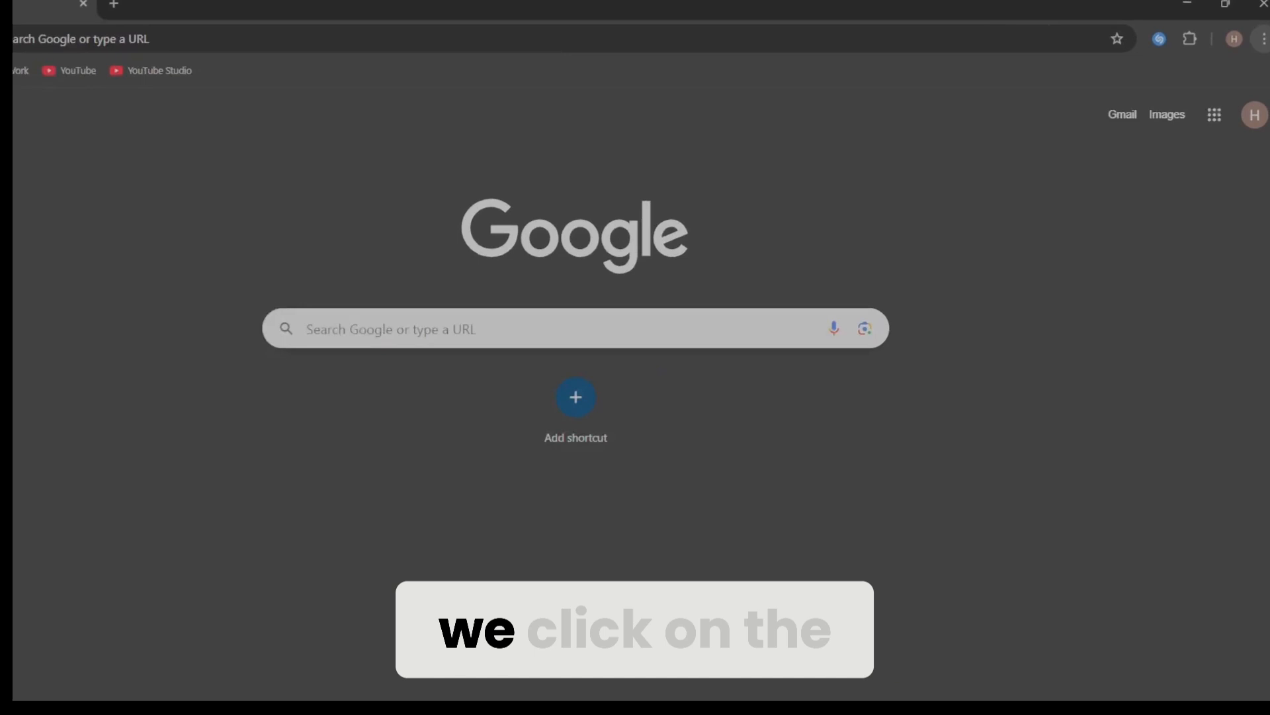
- Reach Chrome's All sites data page via Privacy and security > Third-party cookies
{"action": "left_click", "coordinate": [1265, 33]}
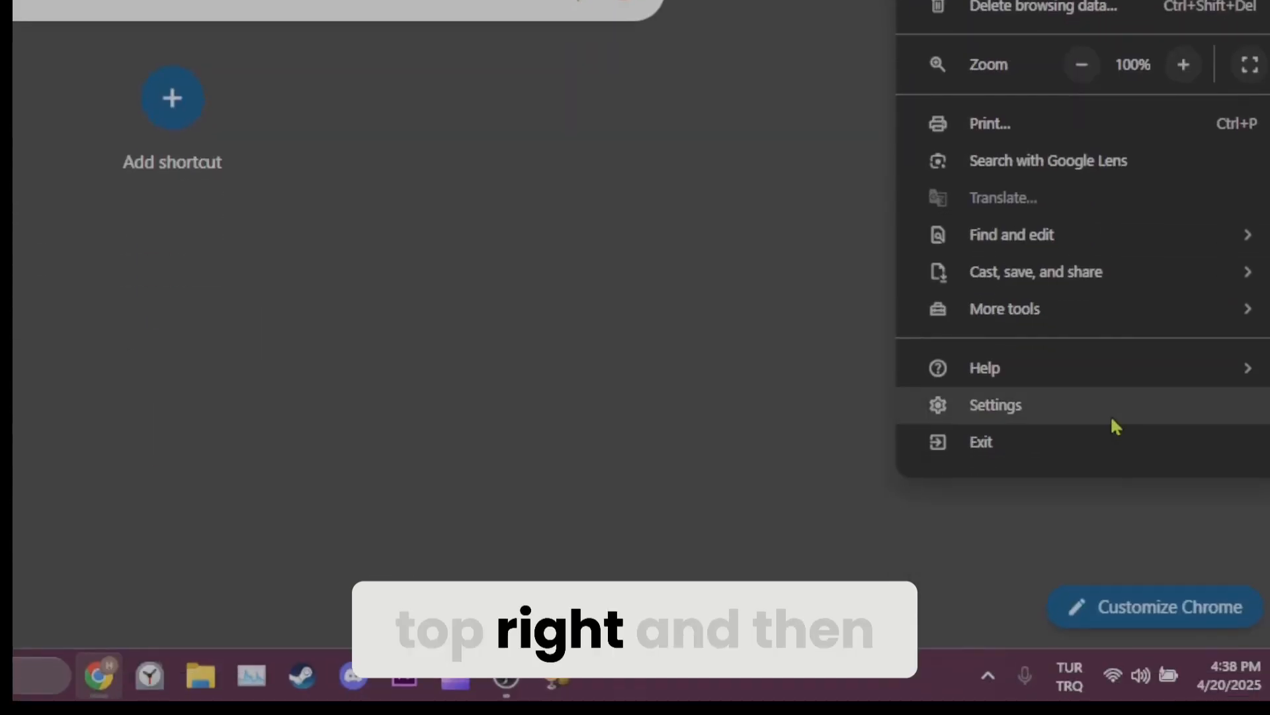
{"action": "left_click", "coordinate": [1111, 416]}
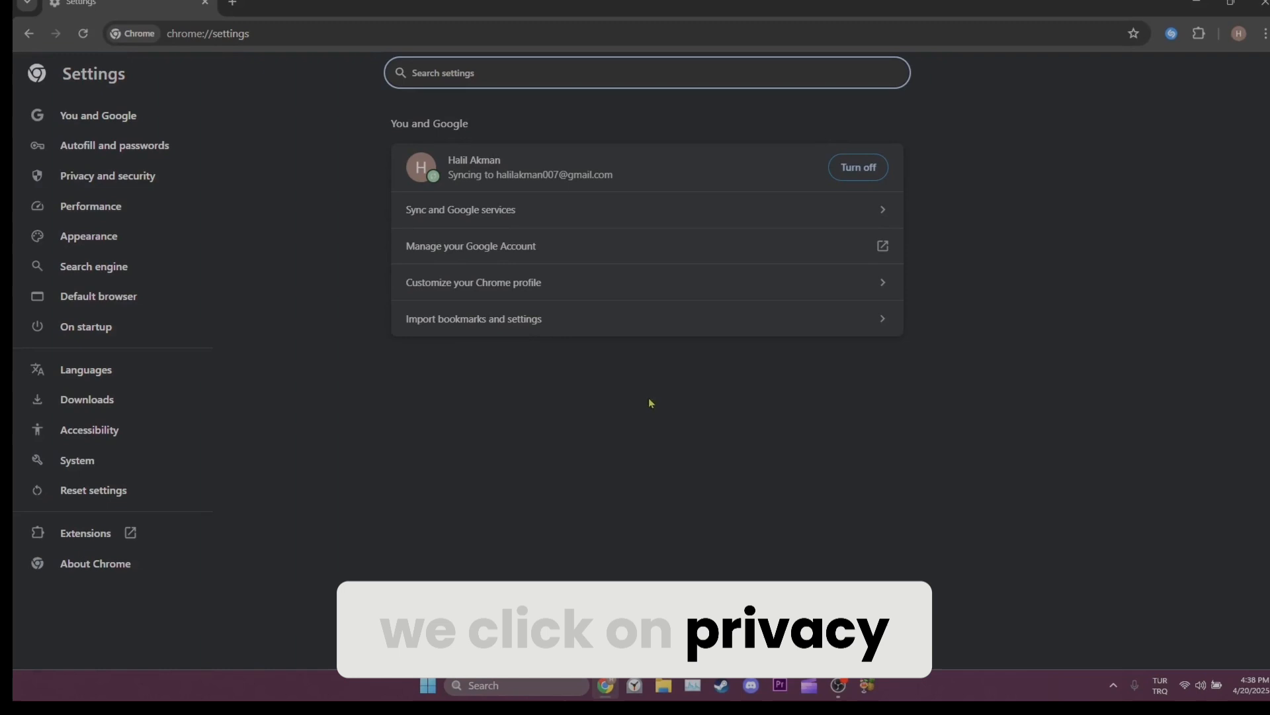
{"action": "left_click", "coordinate": [153, 179]}
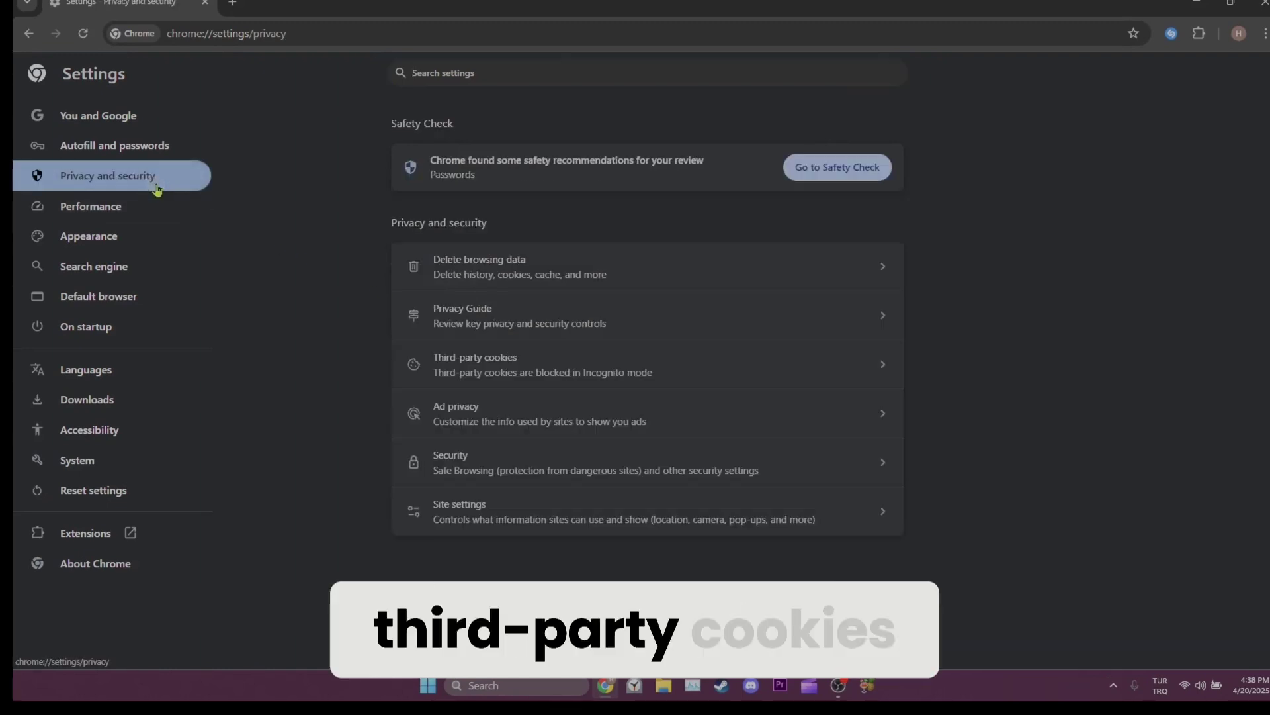
{"action": "left_click", "coordinate": [516, 353]}
{"action": "left_click", "coordinate": [547, 496]}
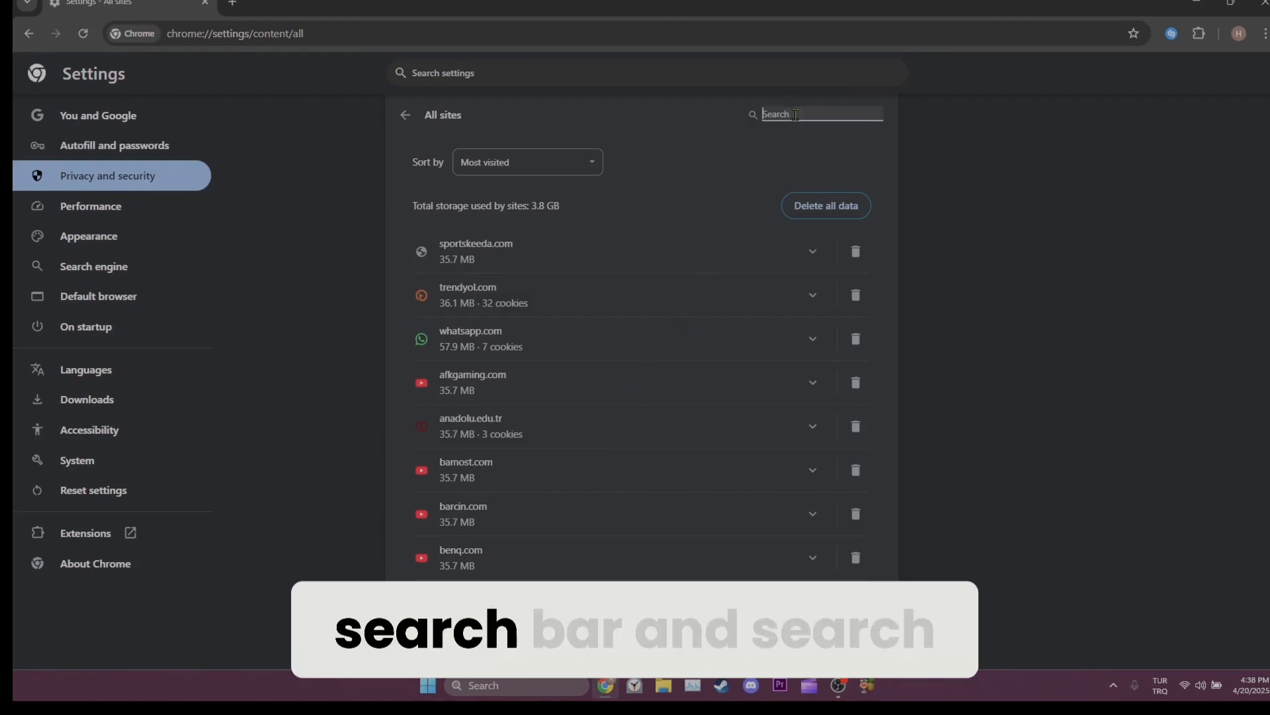
{"action": "type", "text": "facebook"}
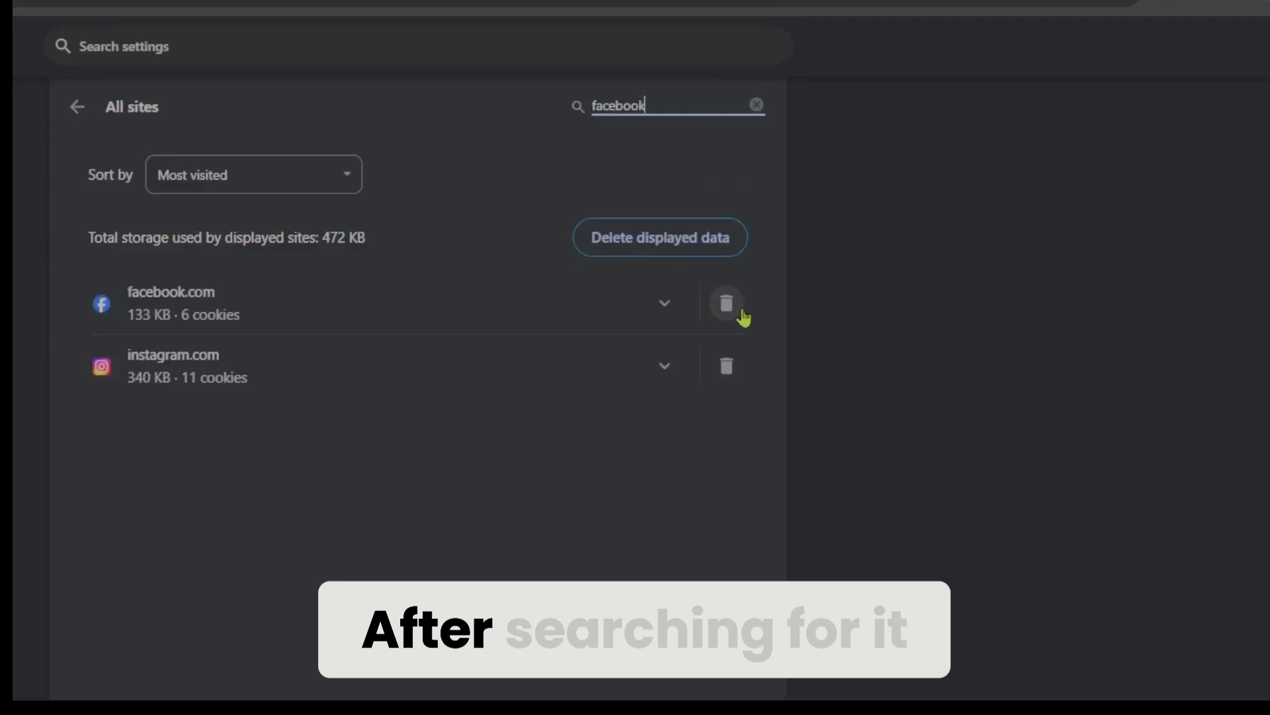
- Delete facebook.com's stored site data and permissions, confirming the deletion
{"action": "left_click", "coordinate": [862, 251]}
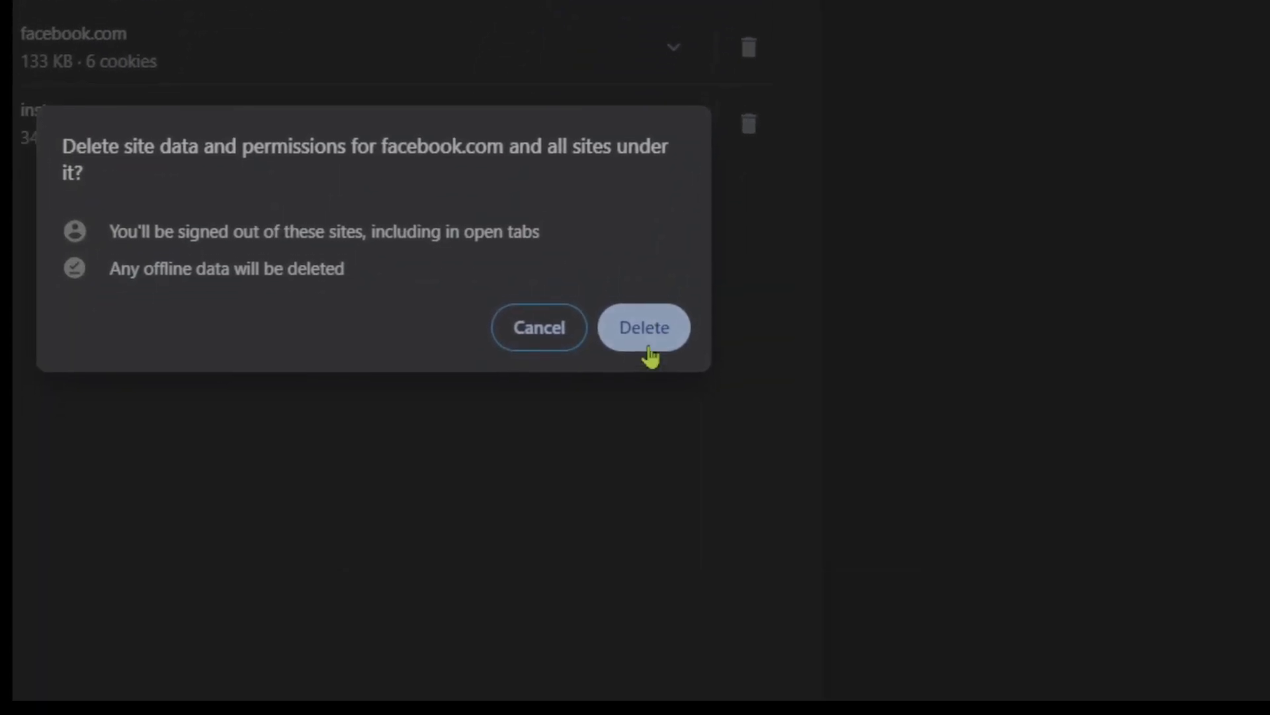
{"action": "left_click", "coordinate": [646, 338]}
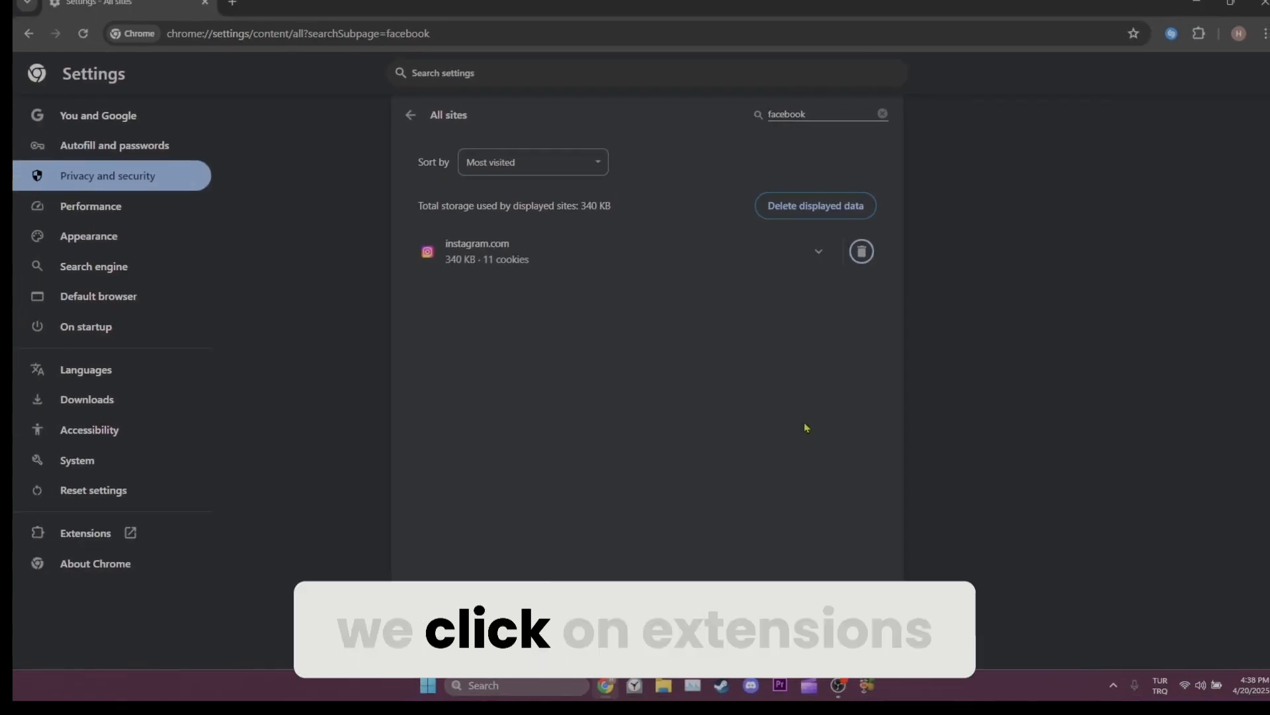
- Go to Chrome's Extensions list to switch off the installed extensions
{"action": "left_click", "coordinate": [131, 537]}
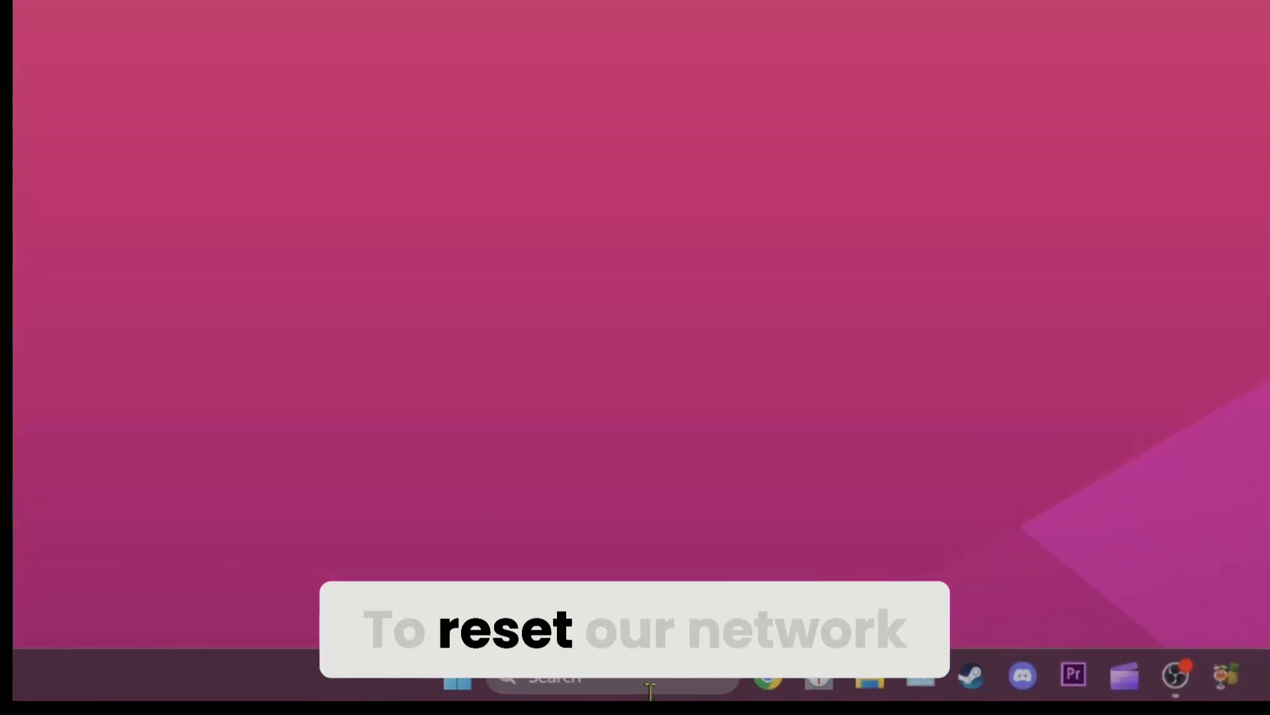
- Search Windows for cmd and launch Command Prompt as administrator
{"action": "left_click", "coordinate": [517, 684]}
{"action": "type", "text": "cmd"}
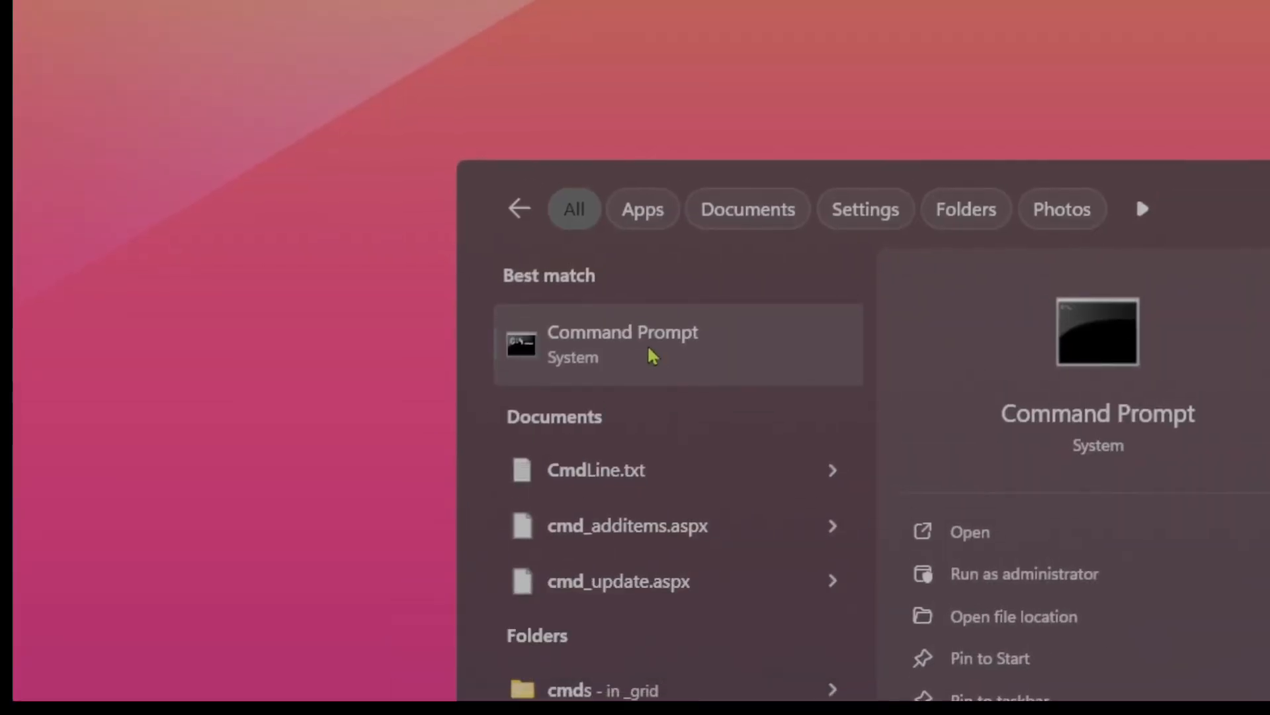
{"action": "right_click", "coordinate": [655, 355]}
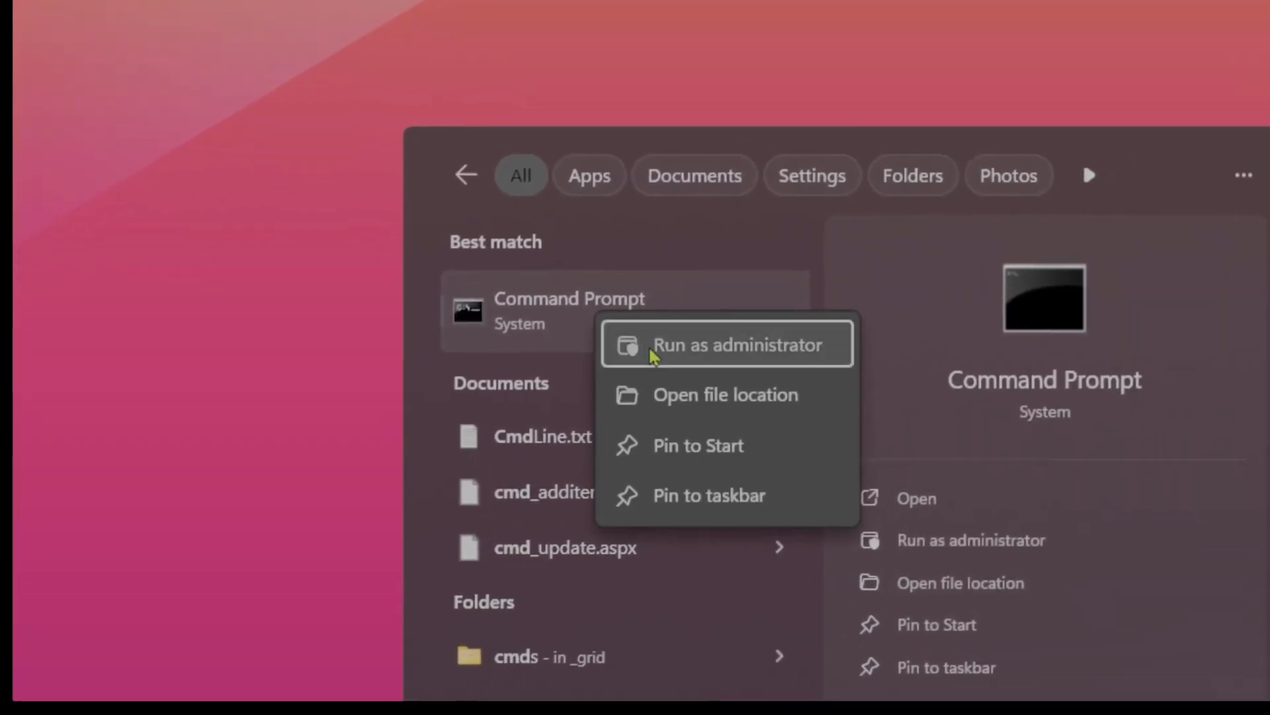
{"action": "left_click", "coordinate": [653, 355]}
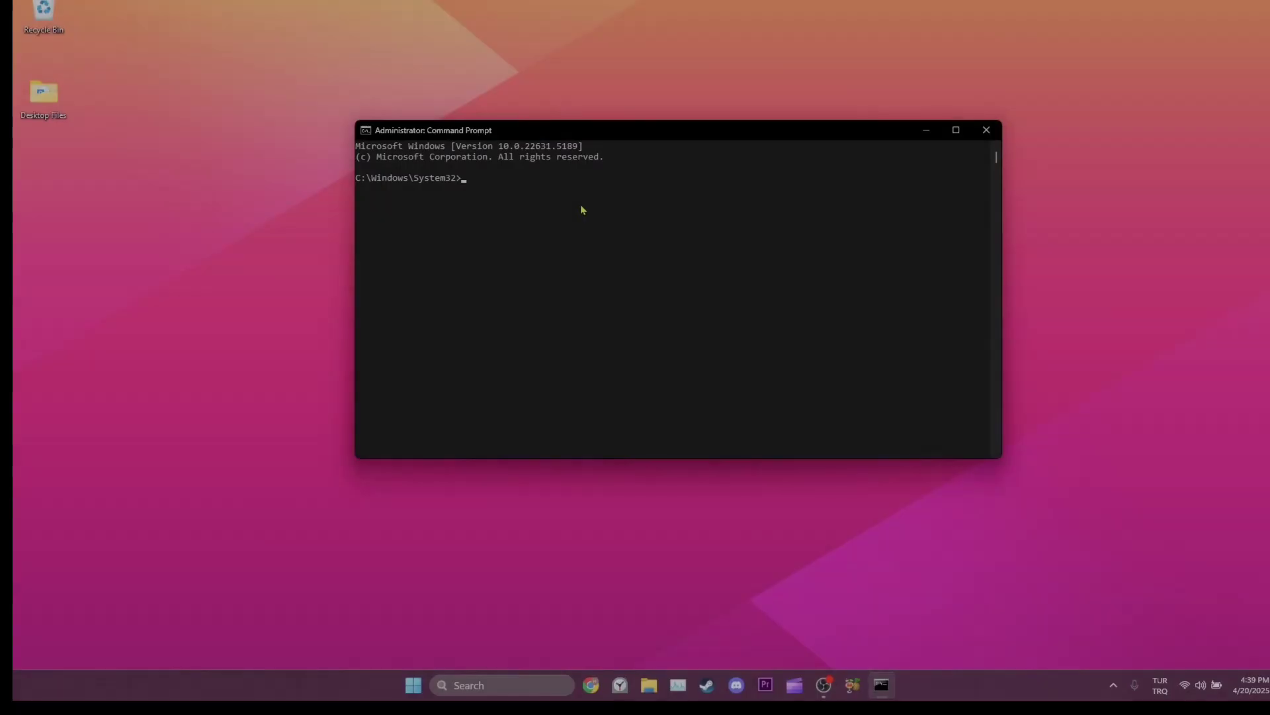
- Run ipconfig /release and ipconfig /flushdns pasted from clipboard history
{"action": "key", "text": "super+v"}
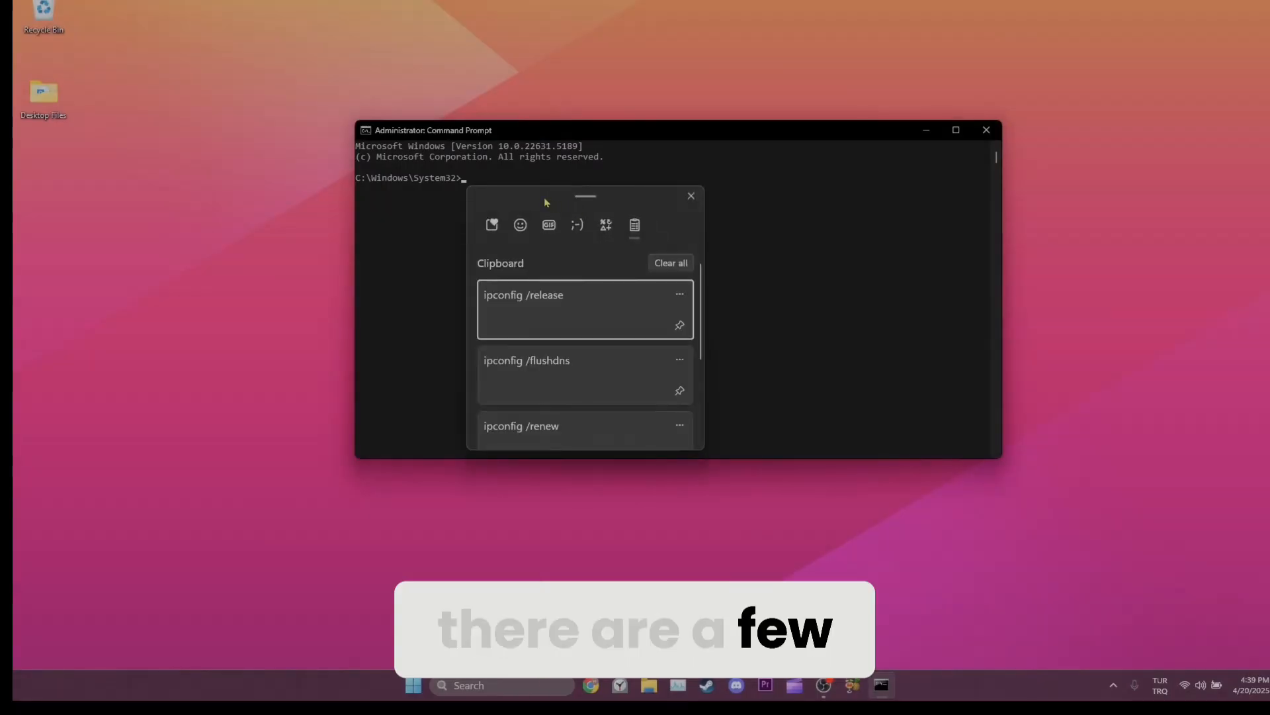
{"action": "left_click_drag", "start_coordinate": [545, 202], "coordinate": [837, 201]}
{"action": "left_click", "coordinate": [849, 315]}
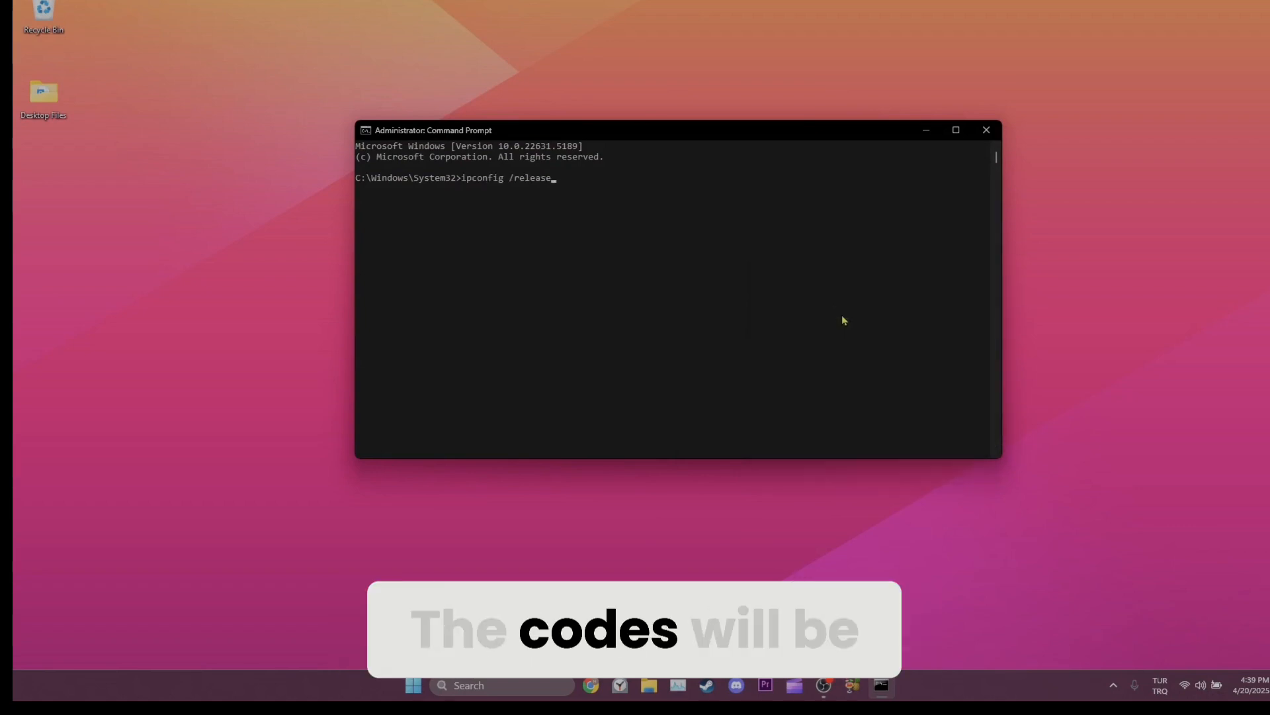
{"action": "key", "text": "Return"}
{"action": "key", "text": "super+v"}
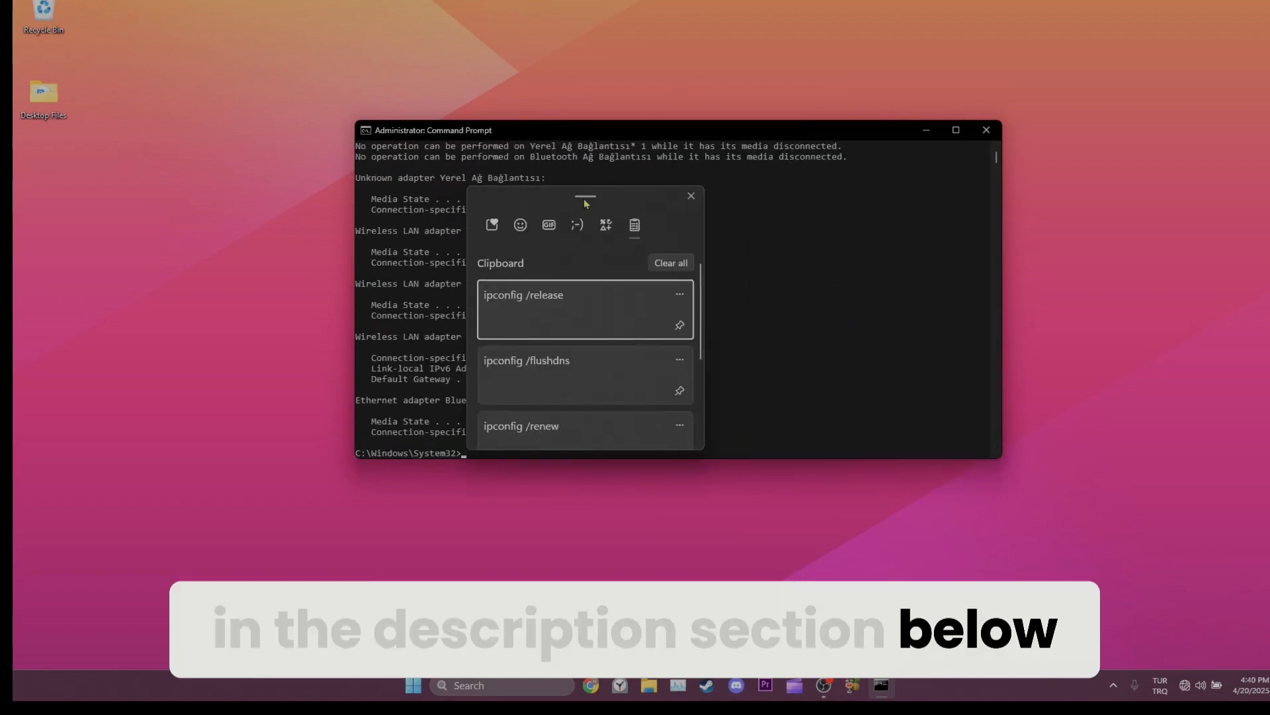
{"action": "left_click_drag", "start_coordinate": [586, 202], "coordinate": [854, 208]}
{"action": "left_click", "coordinate": [864, 372]}
{"action": "key", "text": "Return"}
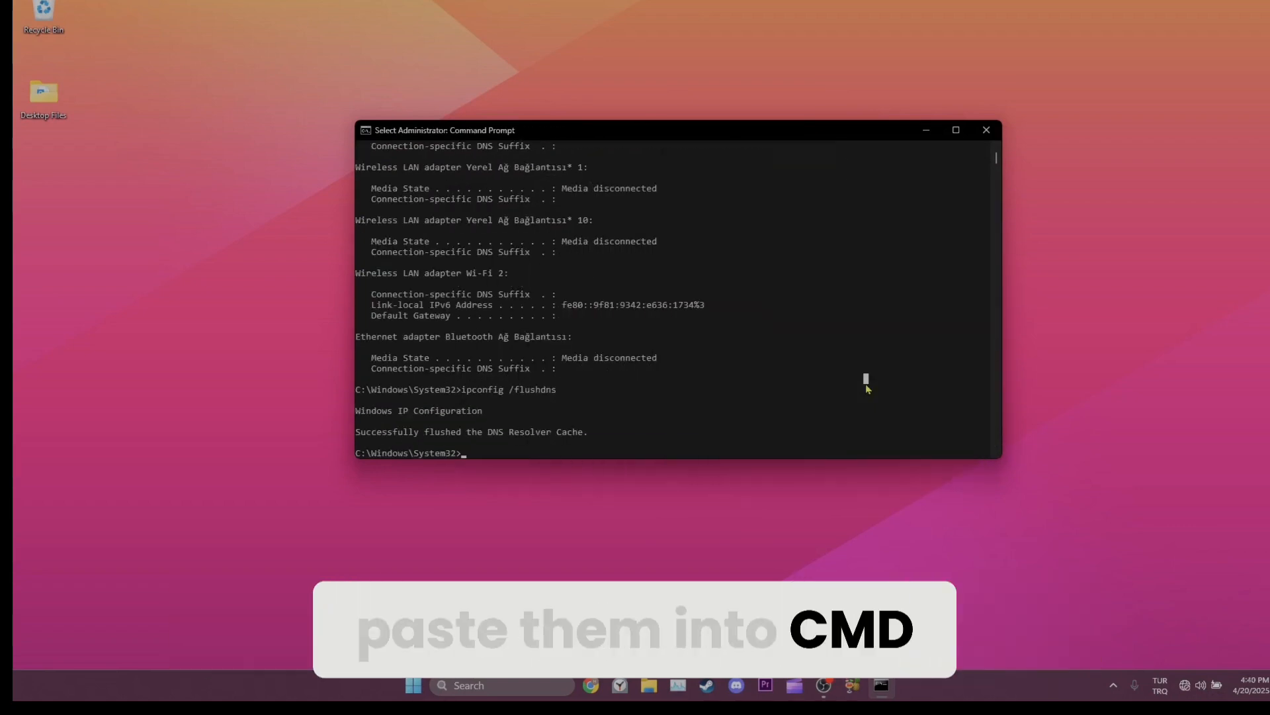
- Run ipconfig /renew and netsh int ip reset pasted from clipboard history
{"action": "type", "text": "ipconfig /renew"}
{"action": "left_click", "coordinate": [596, 427]}
{"action": "key", "text": "Return"}
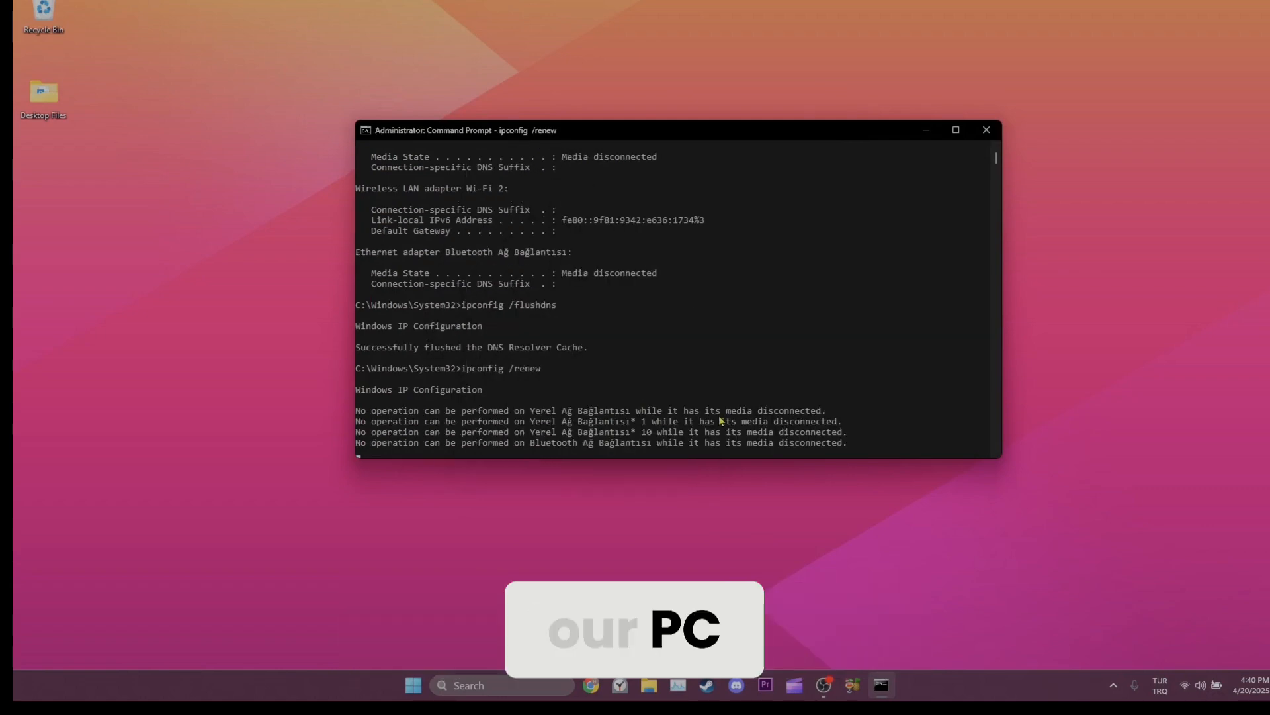
{"action": "key", "text": "super+v"}
{"action": "left_click_drag", "start_coordinate": [586, 202], "coordinate": [838, 200]}
{"action": "scroll", "coordinate": [822, 377], "scroll_direction": "down", "scroll_amount": 3}
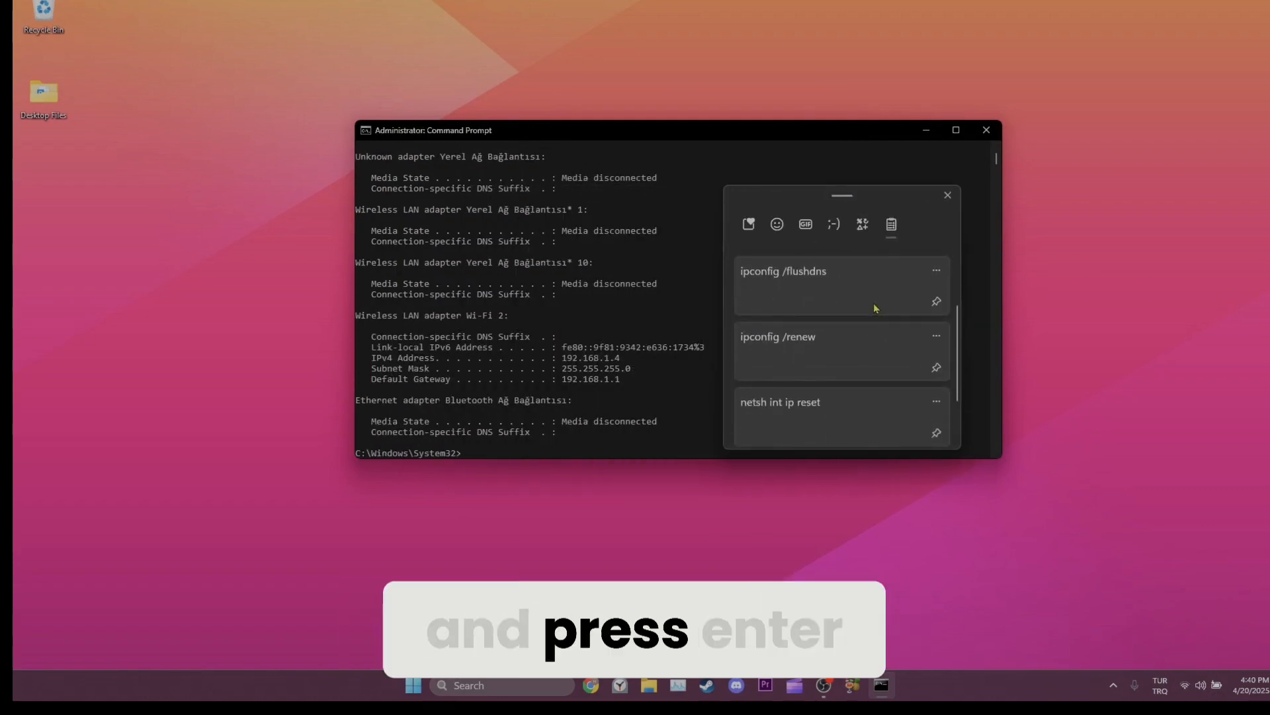
{"action": "left_click", "coordinate": [822, 425]}
{"action": "key", "text": "Return"}
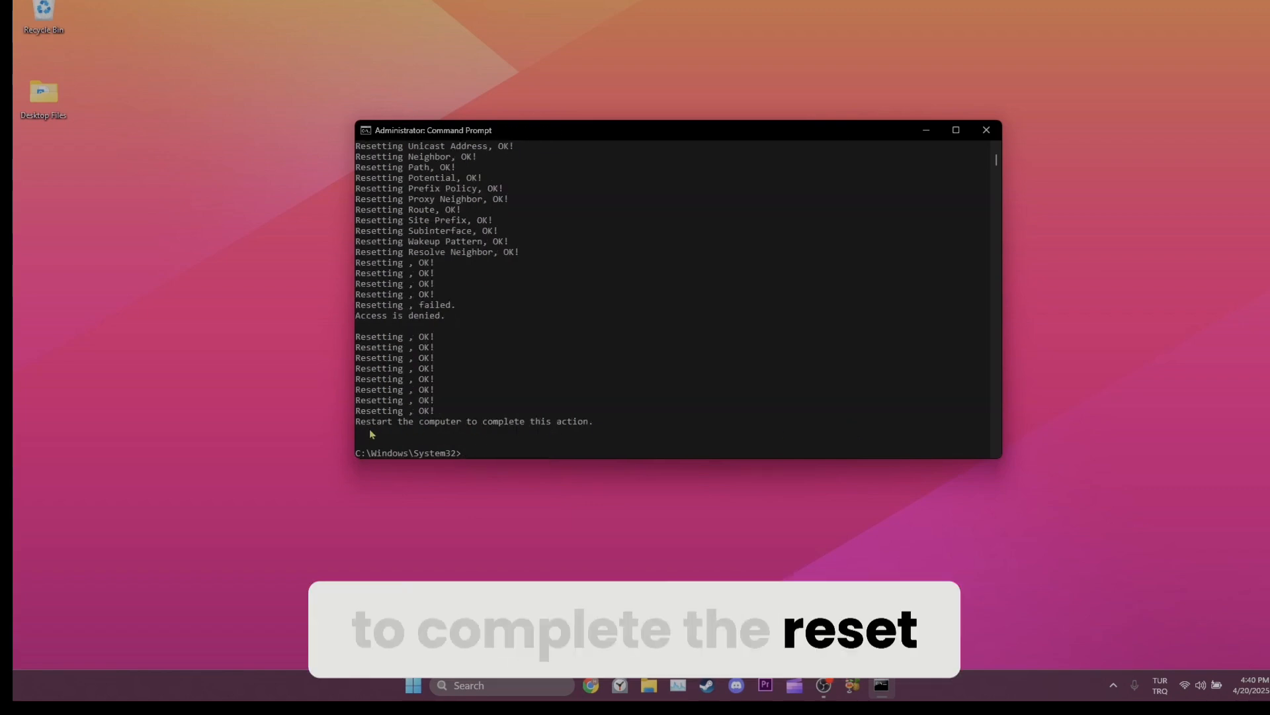
- Close Command Prompt and choose Restart in the Shut Down Windows dialog
{"action": "left_click", "coordinate": [985, 130]}
{"action": "key", "text": "alt+F4"}
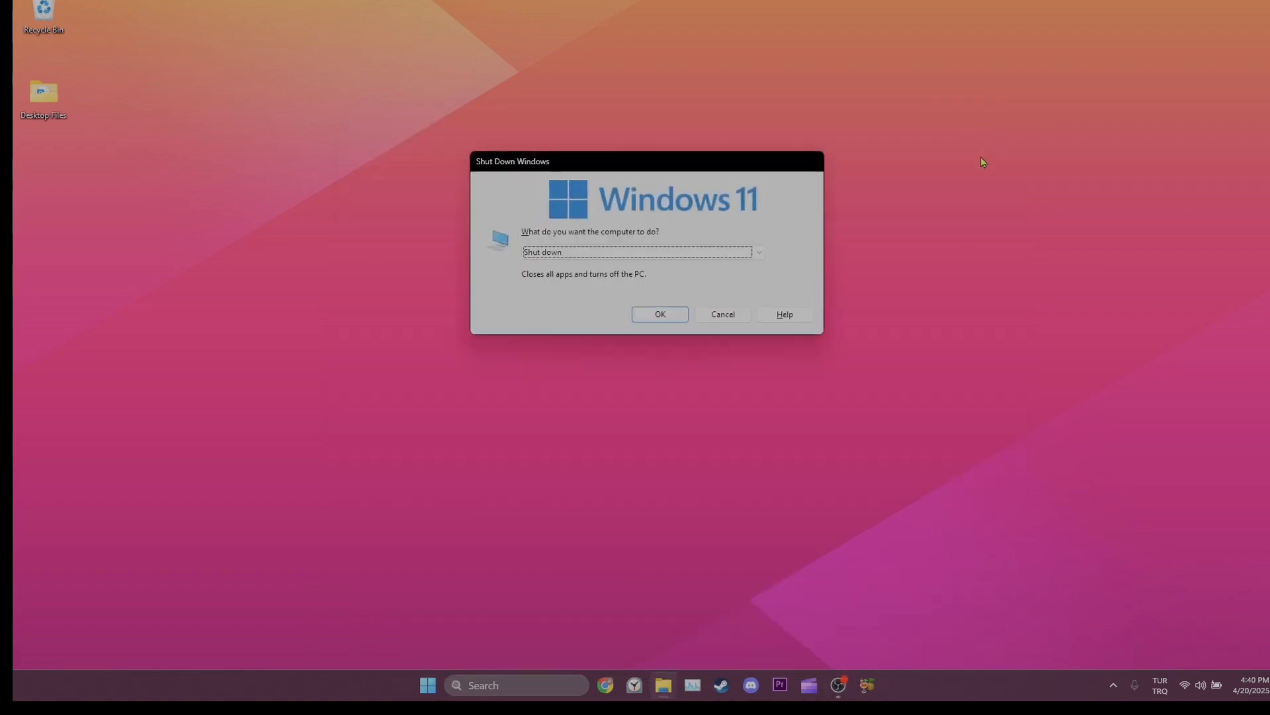
{"action": "key", "text": "Down"}
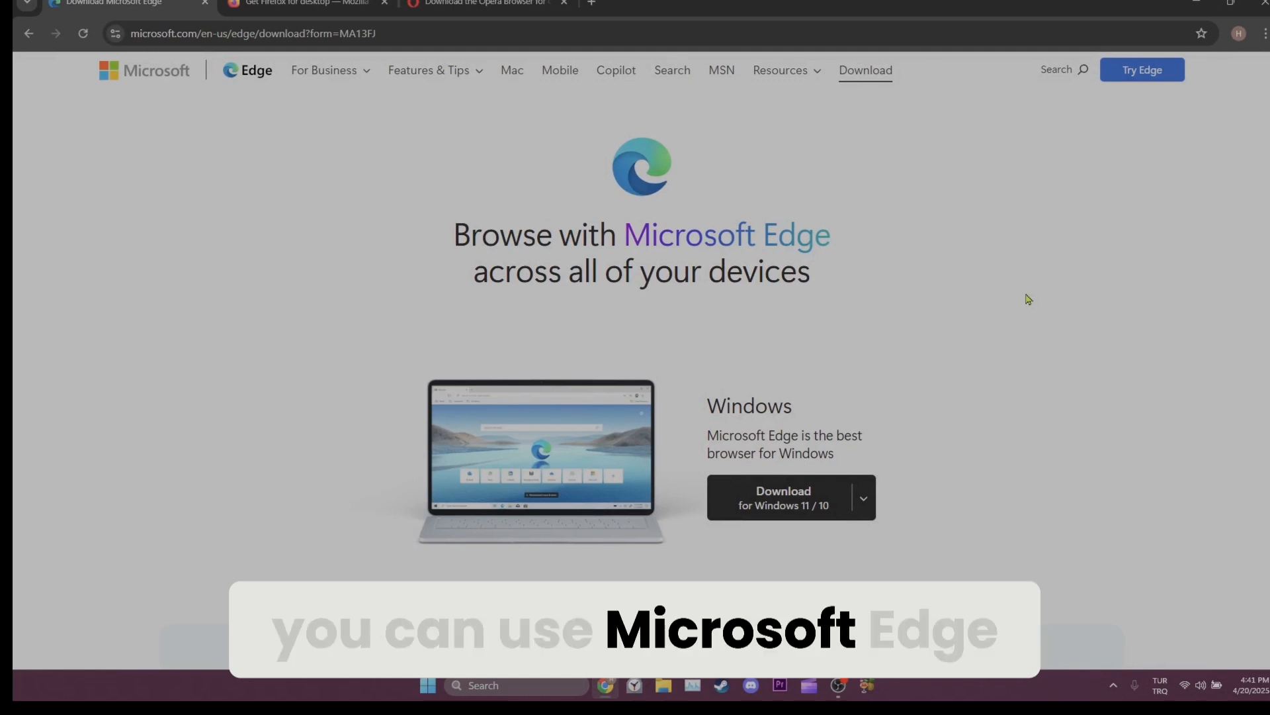
- Cycle from Edge's download page to the Firefox and Opera download pages
{"action": "key", "text": "ctrl+Tab"}
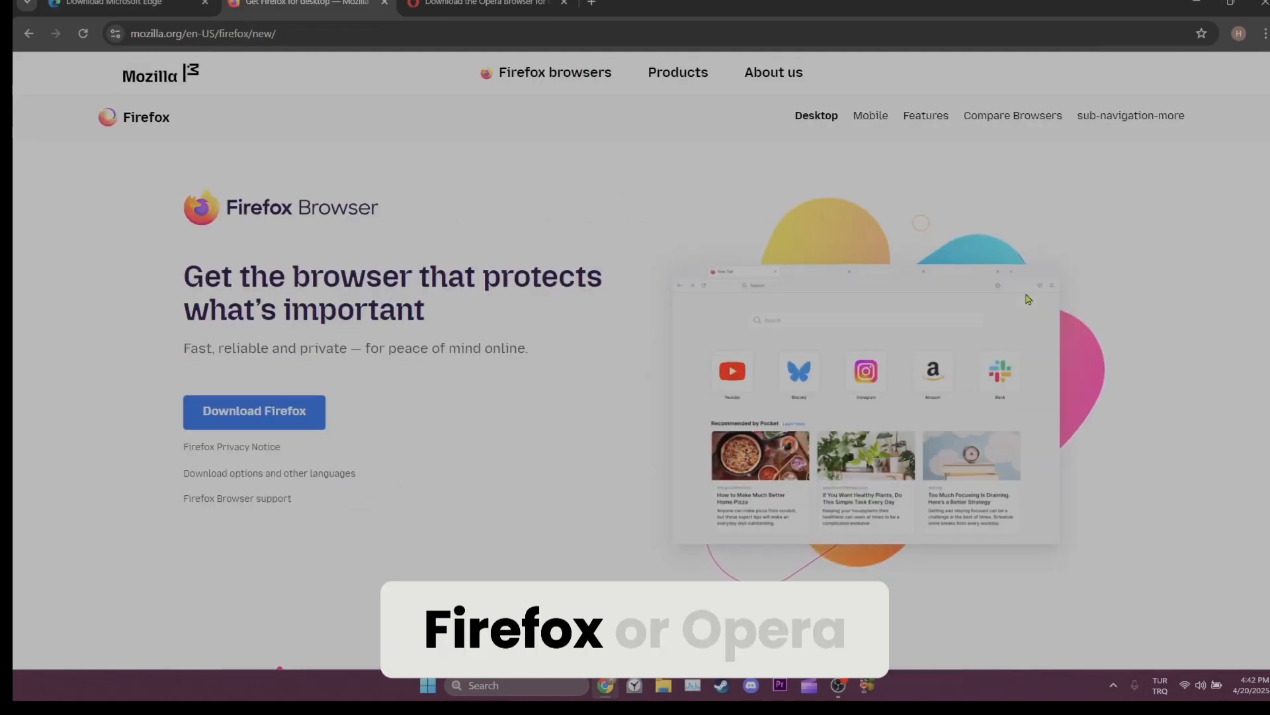
{"action": "key", "text": "ctrl+Tab"}
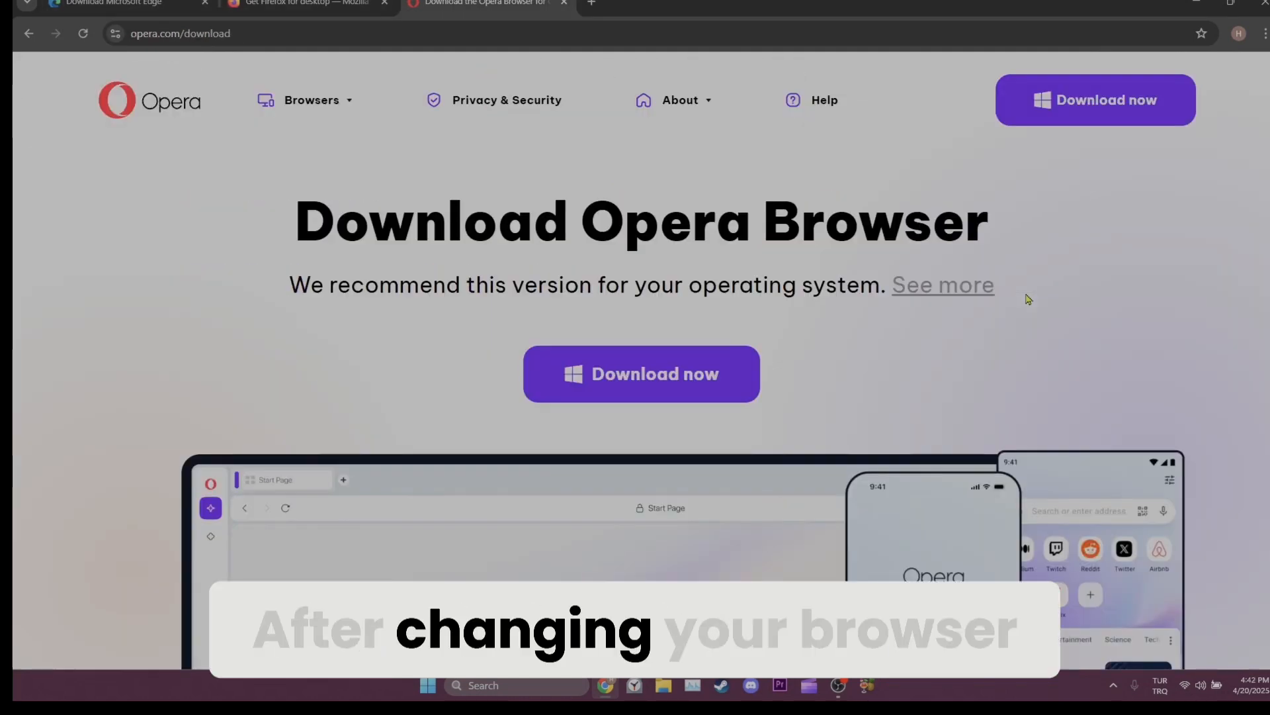